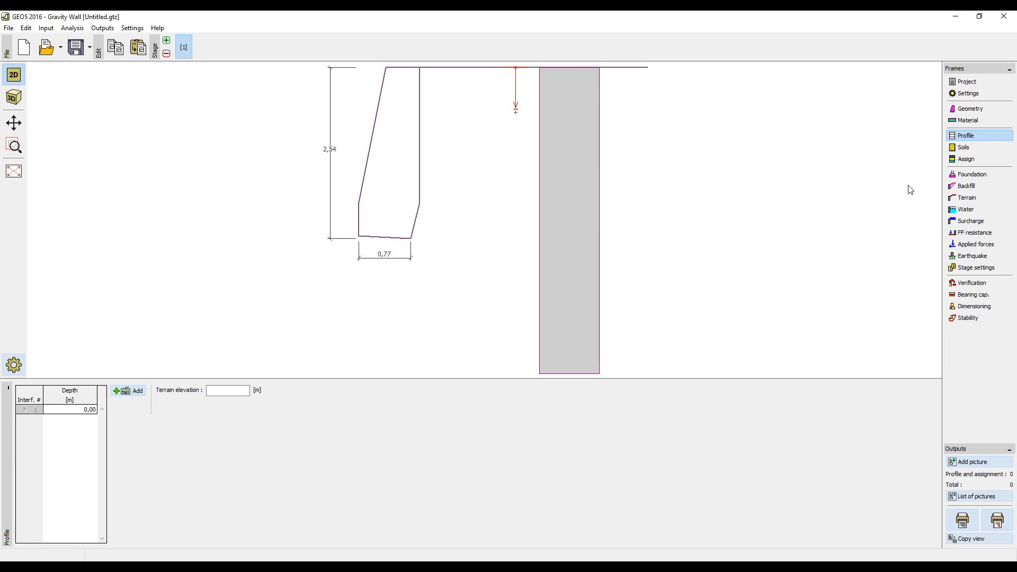
# - Choose the wall shape with a sloped front face and a front toe, and set the toe length k5 to 0.30 m
pyautogui.click(972, 109)
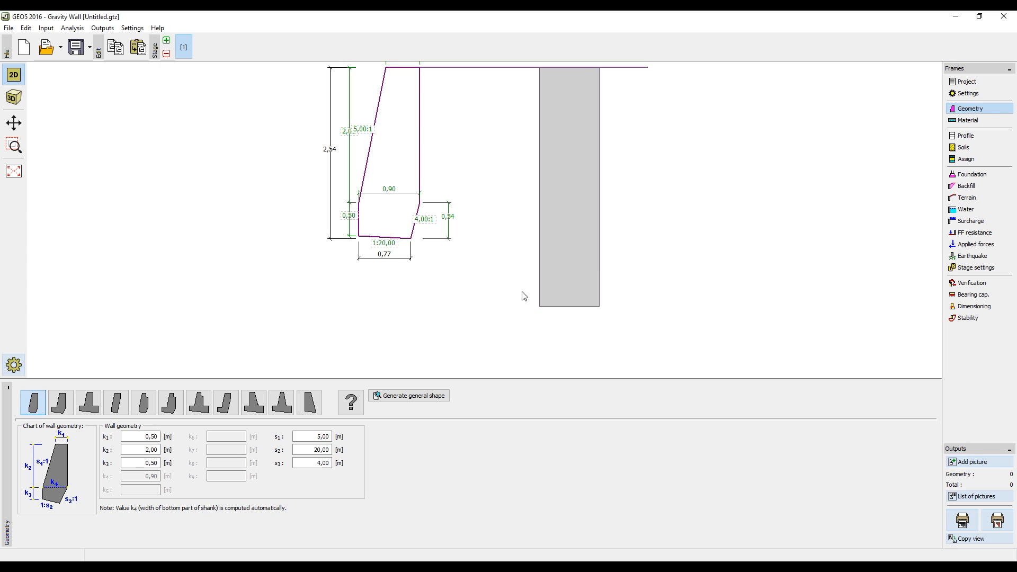
pyautogui.click(57, 405)
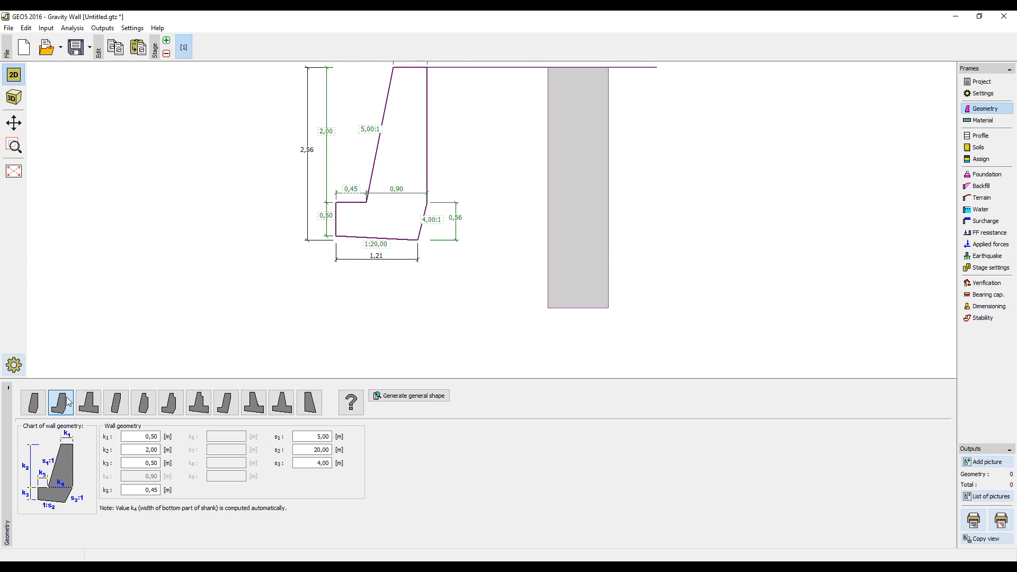
pyautogui.click(354, 194)
pyautogui.write('0,3')
pyautogui.press('Return')
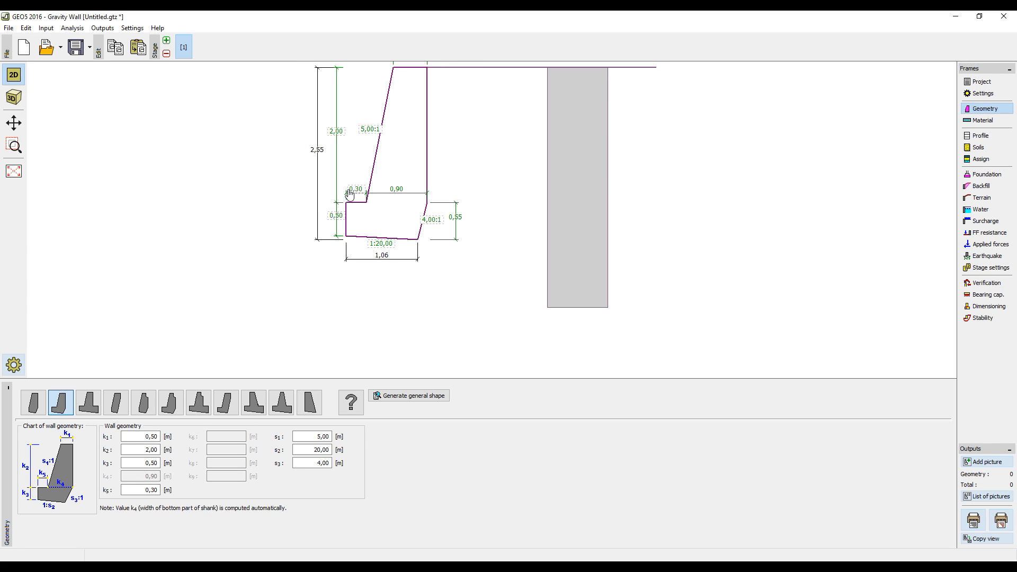
# - Set the height of the wall's shank (k2) to 2.50 m
pyautogui.click(336, 131)
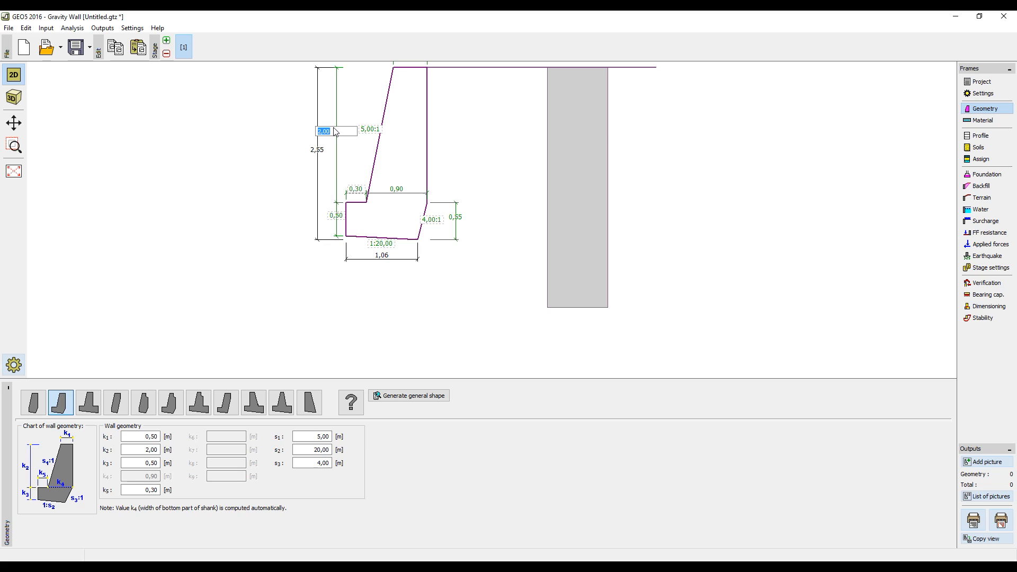
pyautogui.write('2,5')
pyautogui.press('Return')
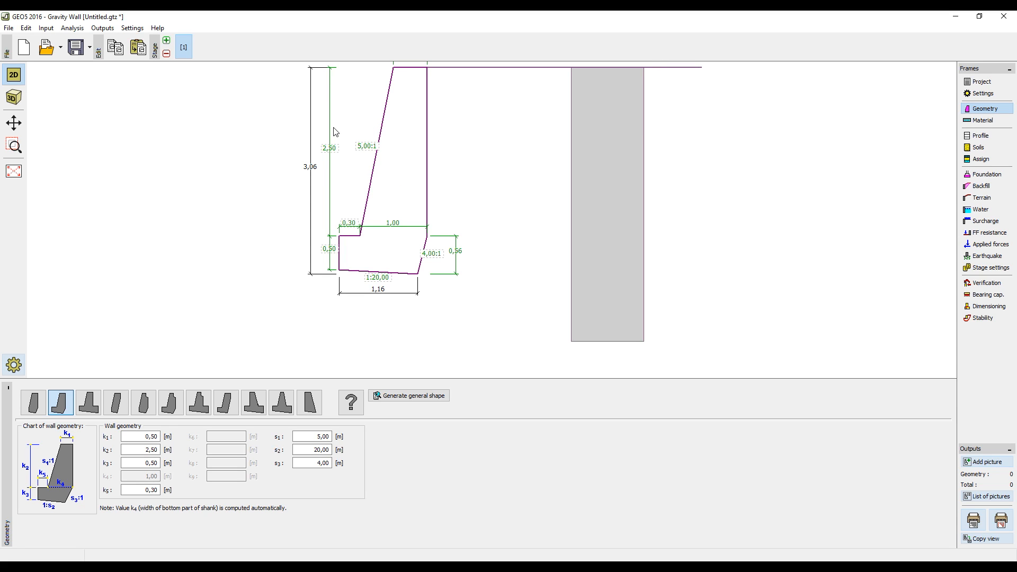
# - Assign concrete C 30/37 from the material catalog to the wall
pyautogui.click(976, 121)
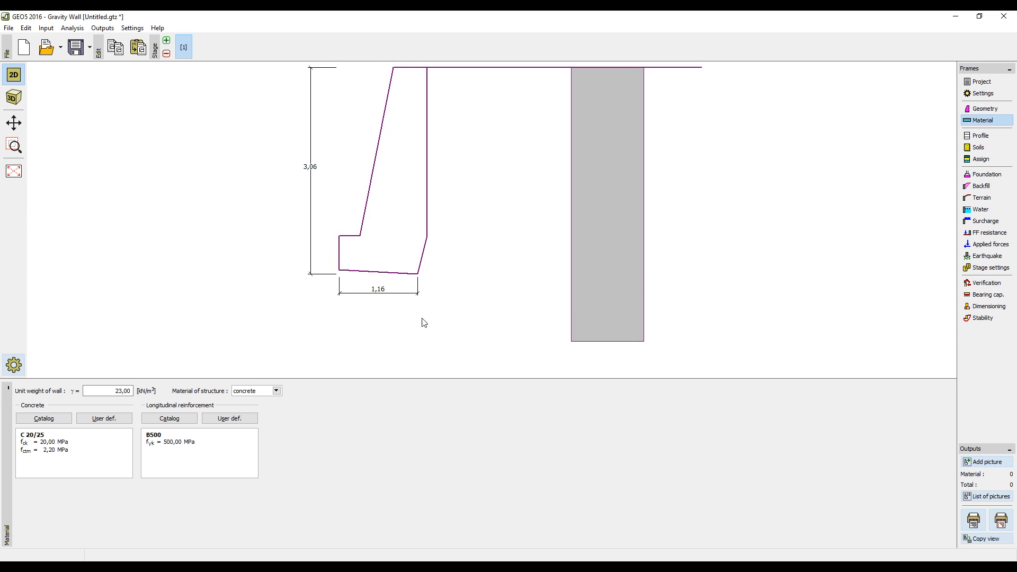
pyautogui.click(44, 419)
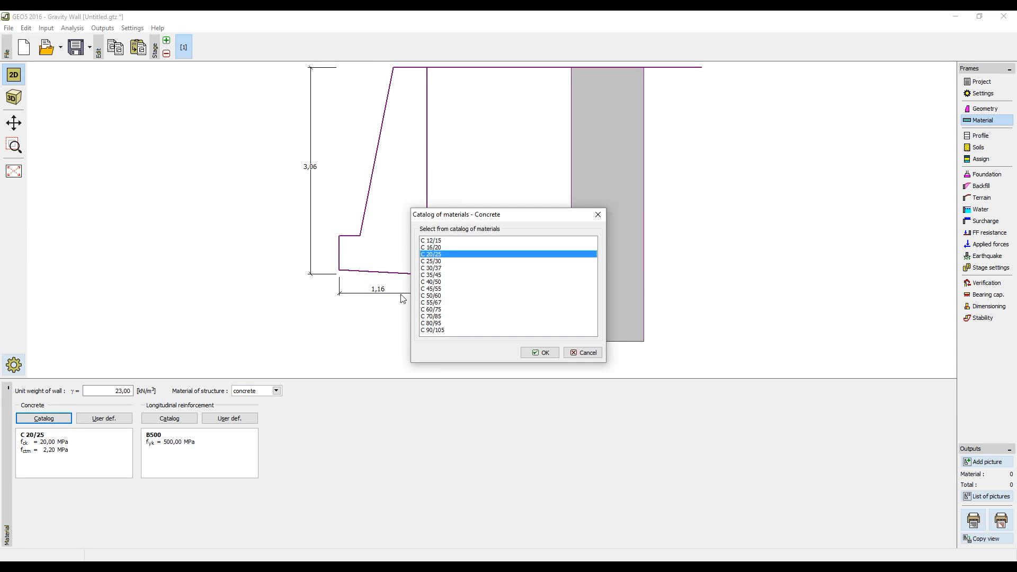
pyautogui.click(433, 268)
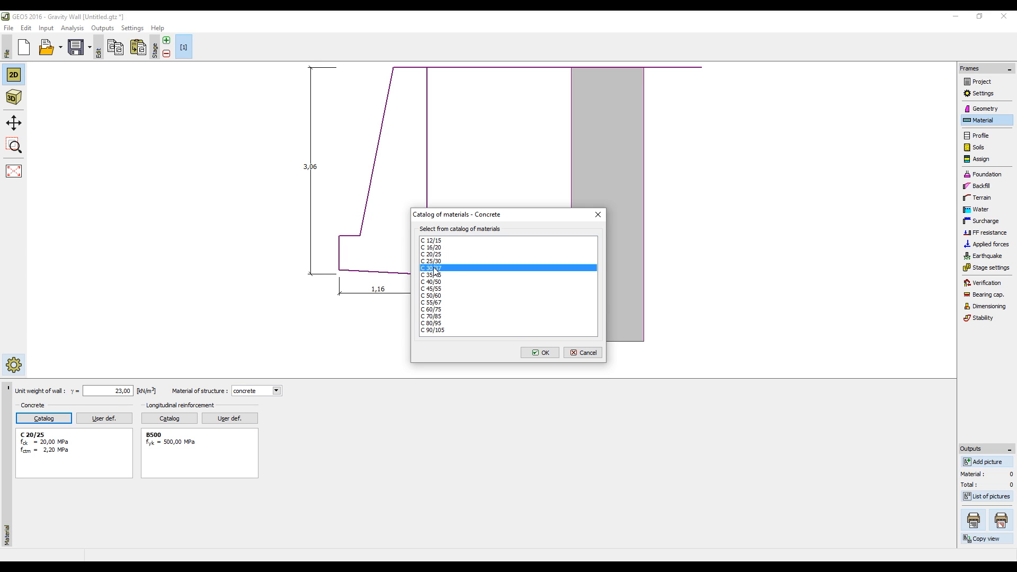
pyautogui.click(549, 359)
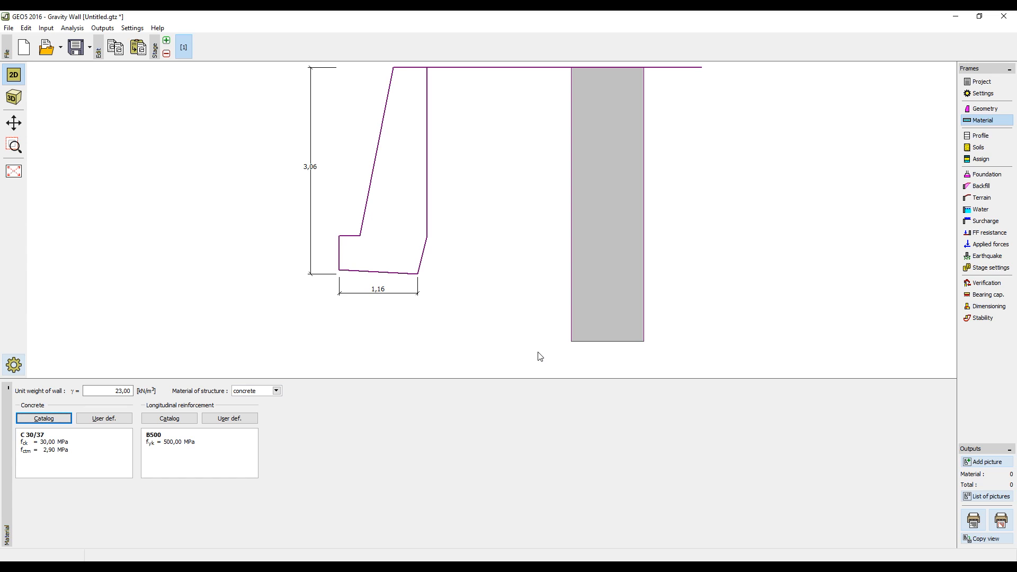
# - Paste all the copied task data, including project, soils, assignment, water, profile, terrain and backfill, into the wall task
pyautogui.click(978, 150)
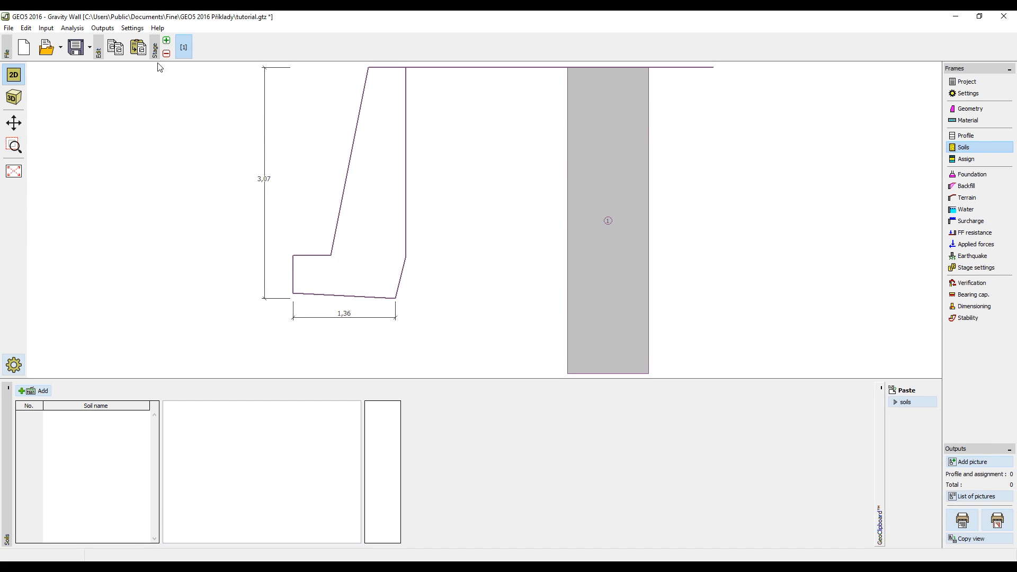
pyautogui.click(139, 49)
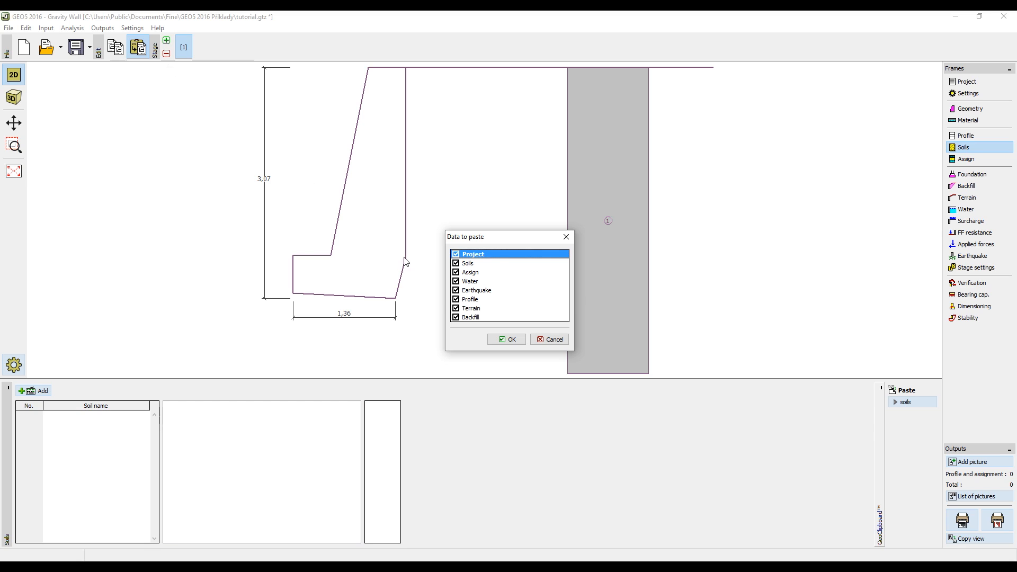
pyautogui.click(506, 339)
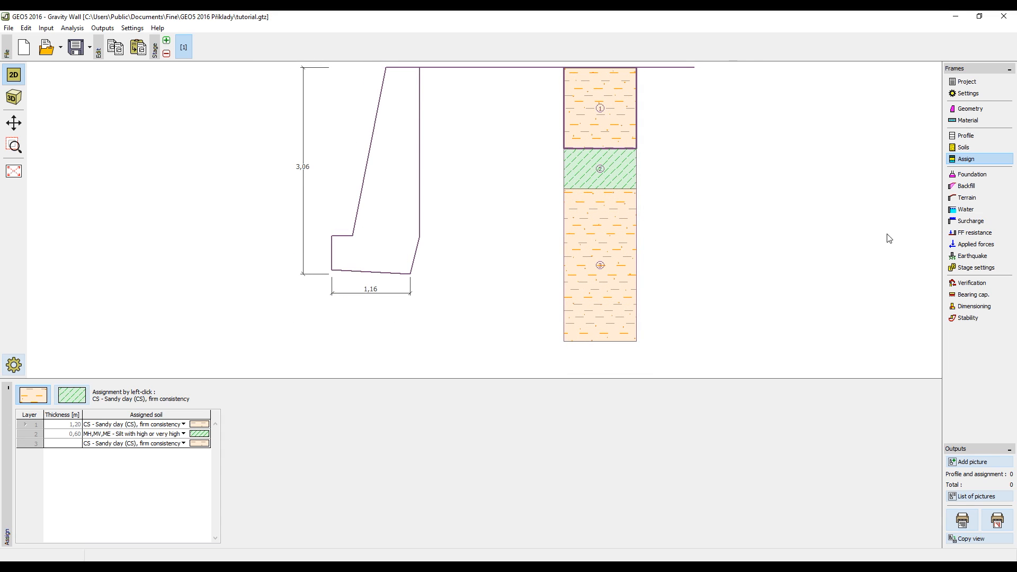
# - Set the terrain behind the wall to a flat bench followed by a slope up to a higher flat level
pyautogui.click(963, 197)
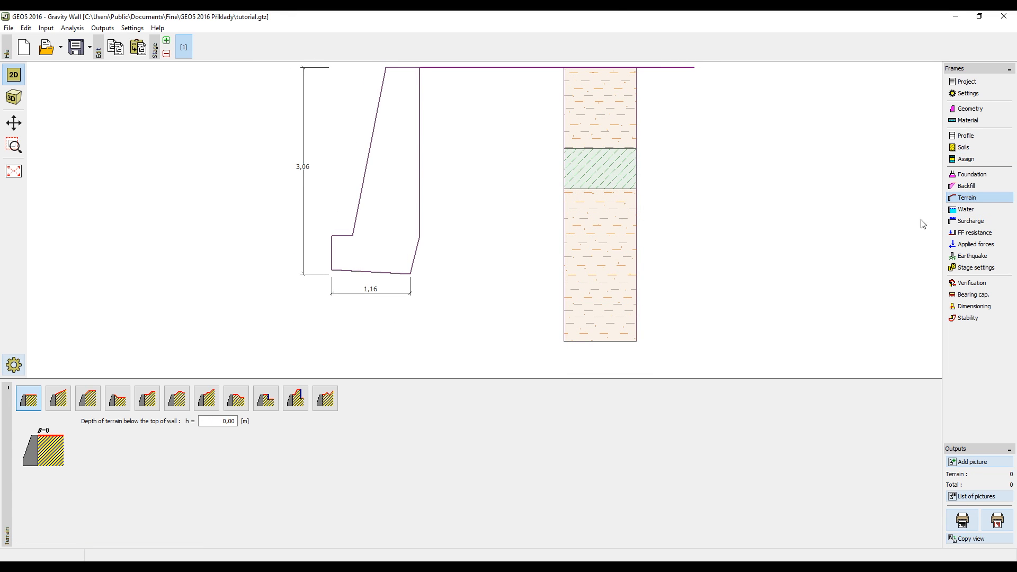
pyautogui.click(148, 402)
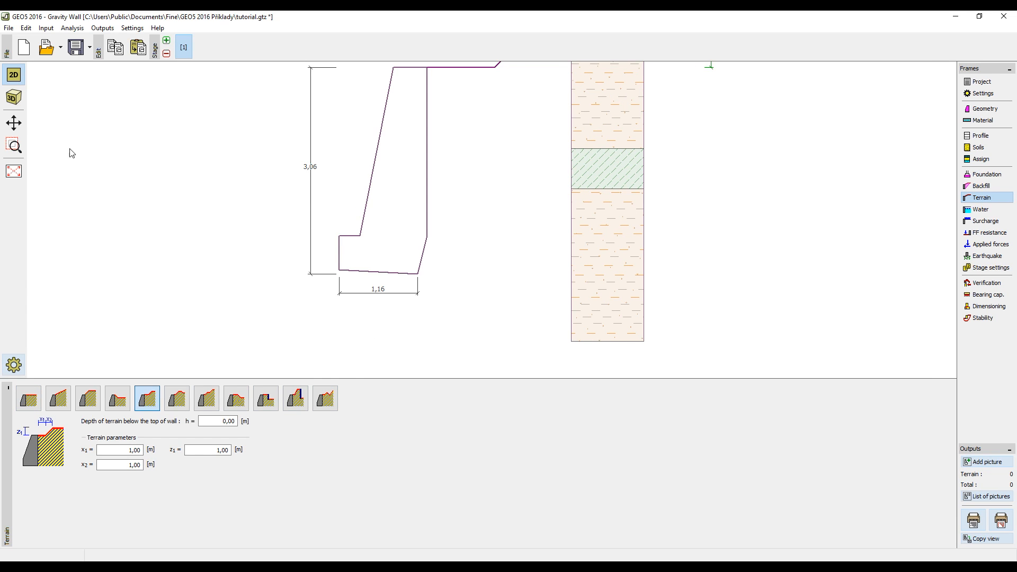
pyautogui.click(18, 170)
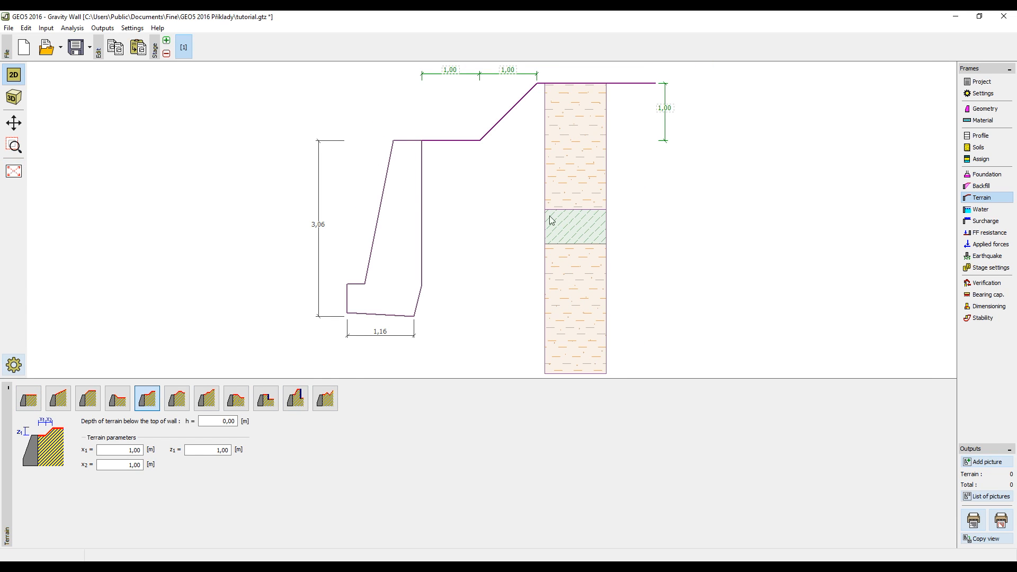
# - Add a ground water table behind the wall only, at a depth h1 of 2.00 m
pyautogui.click(980, 210)
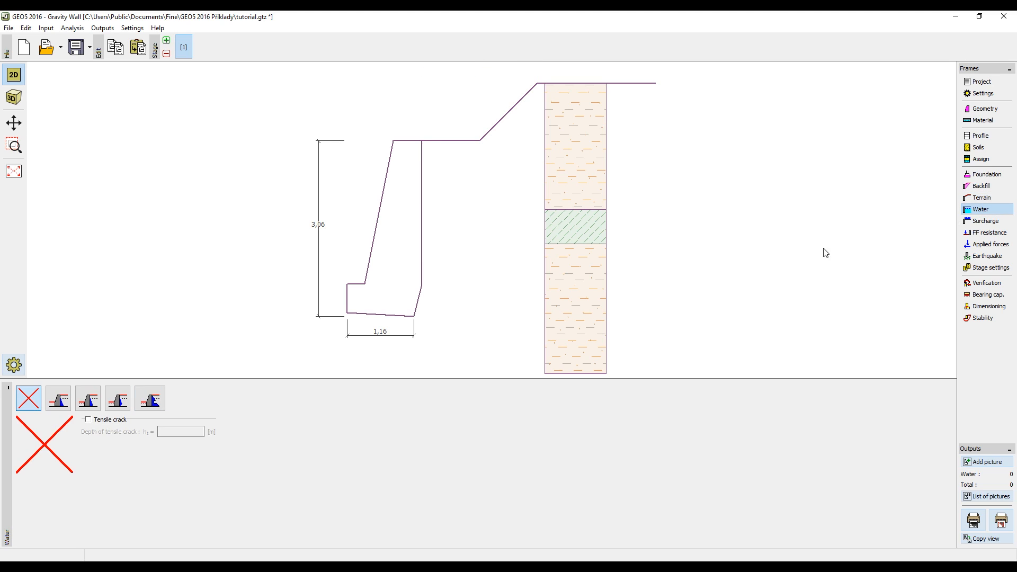
pyautogui.click(60, 405)
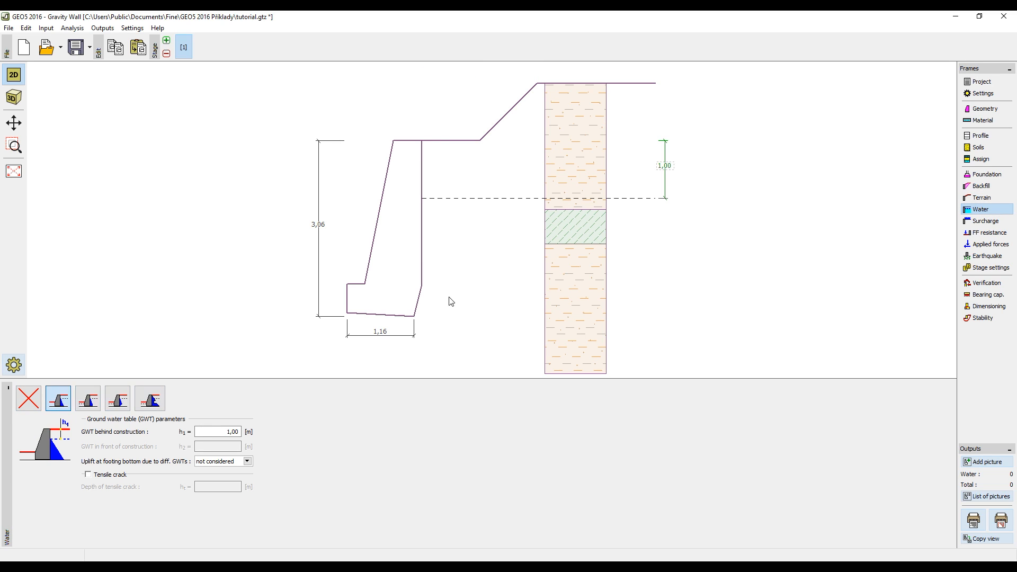
pyautogui.click(665, 166)
pyautogui.write('2')
pyautogui.press('Return')
# - Start a new surcharge named "traffic surcharge" with variable action and strip type
pyautogui.click(977, 221)
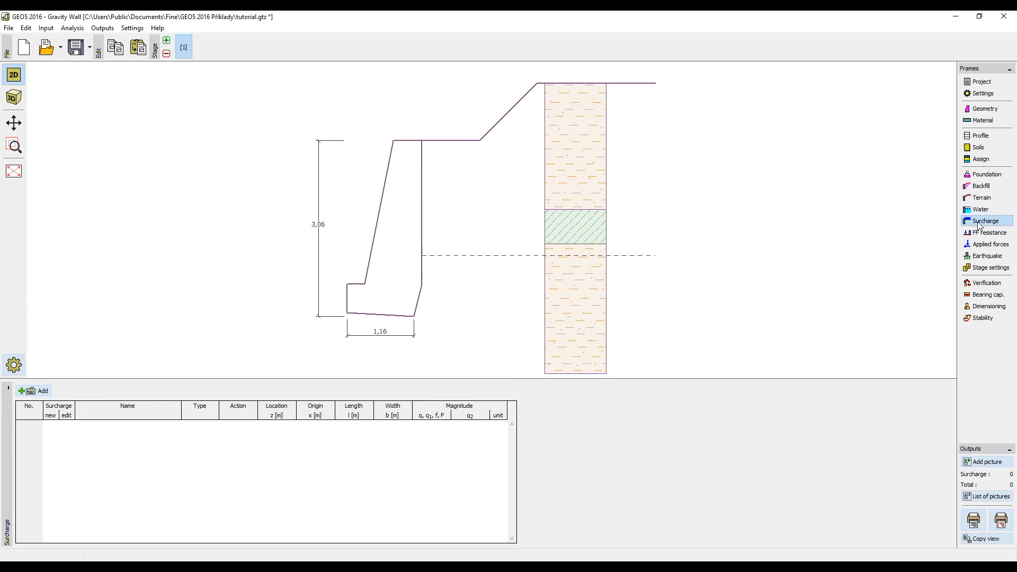
pyautogui.click(46, 394)
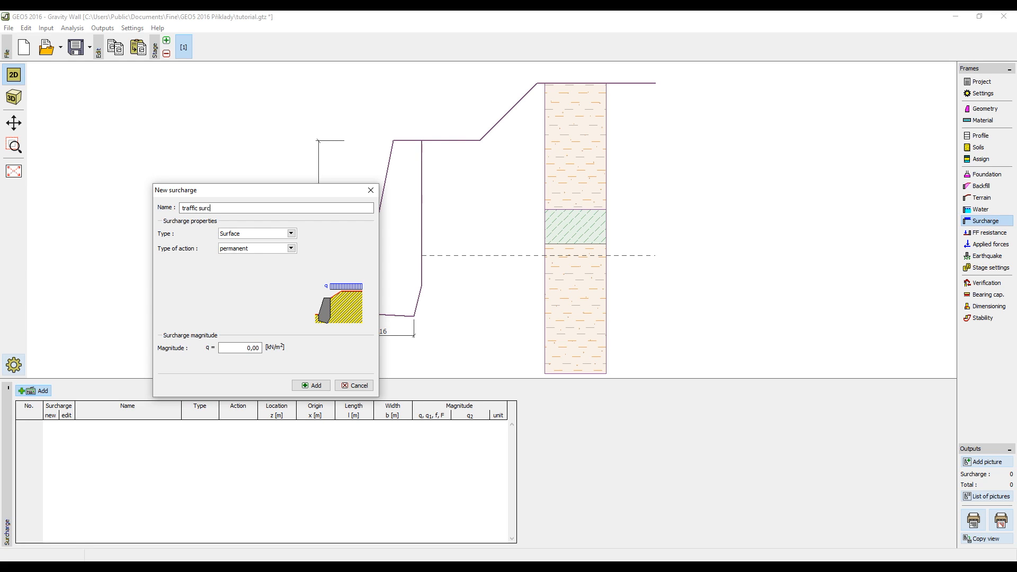
pyautogui.click(236, 248)
pyautogui.click(236, 265)
pyautogui.click(238, 239)
pyautogui.click(238, 251)
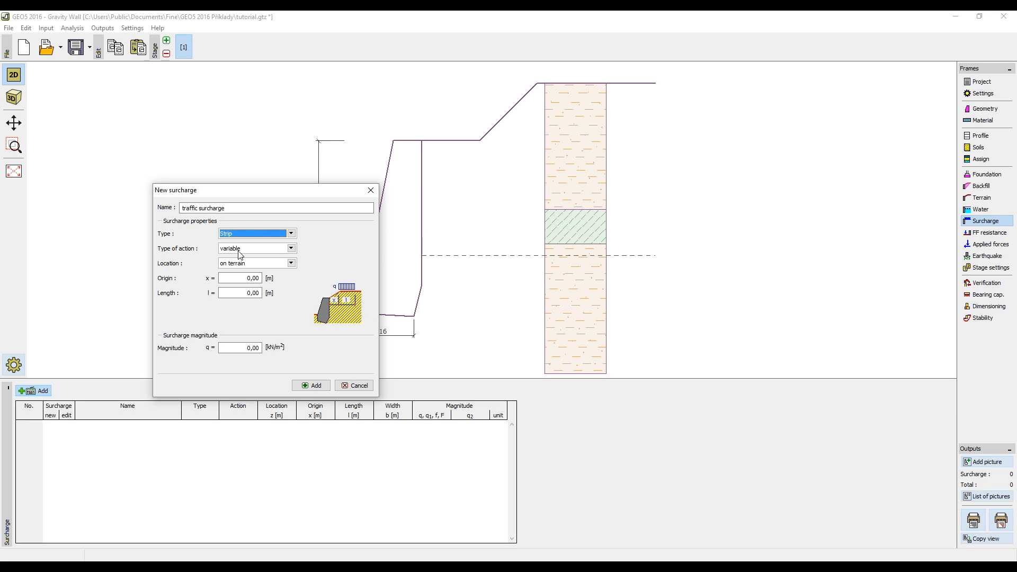
# - Give the strip surcharge an origin of 3.00 m, a length of 2.00 m and a magnitude of 9.00 kN/m², and add it
pyautogui.click(236, 278)
pyautogui.write('3')
pyautogui.press('Tab')
pyautogui.write('2')
pyautogui.press('Tab')
pyautogui.write('9')
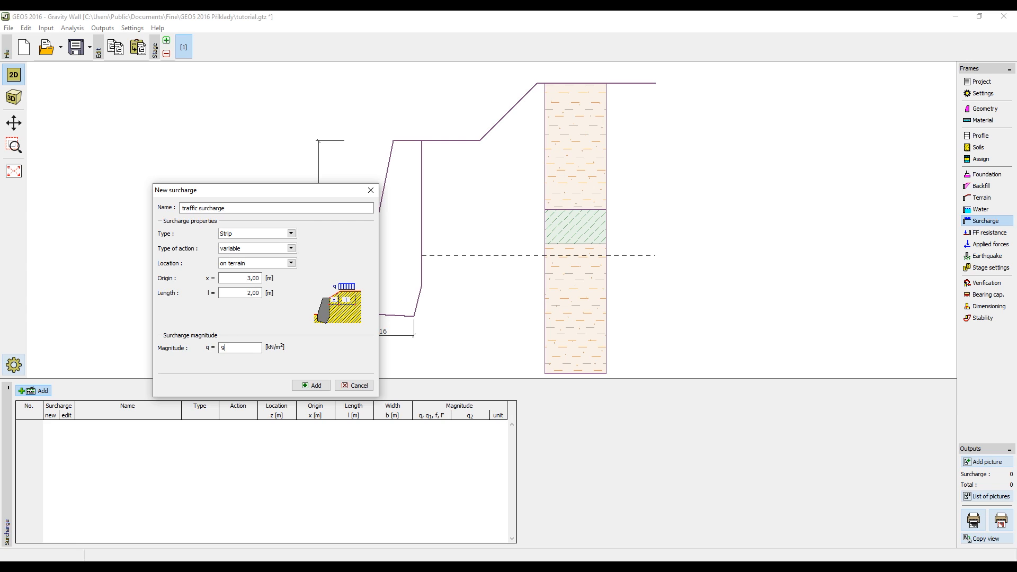
pyautogui.click(313, 386)
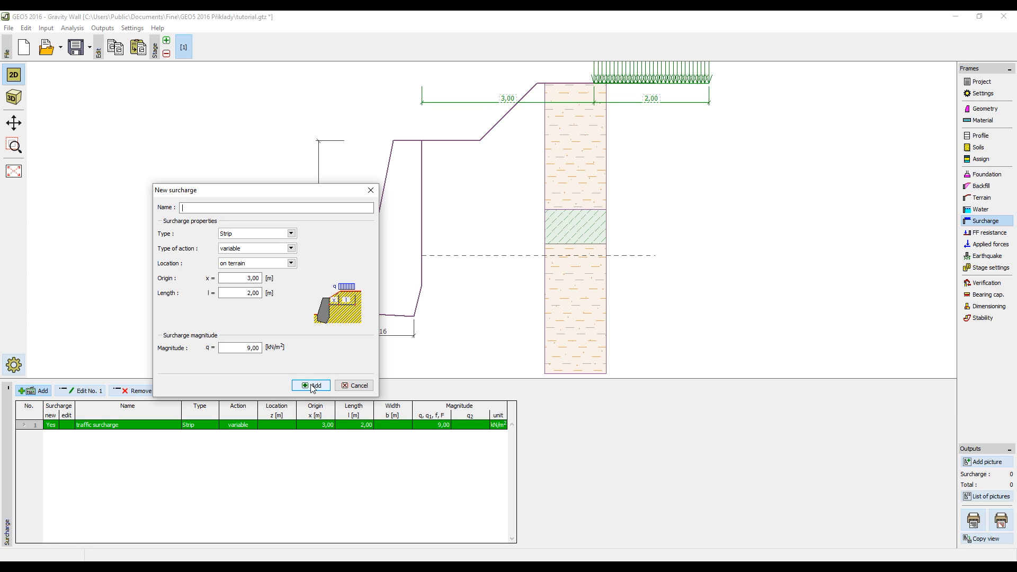
pyautogui.click(354, 386)
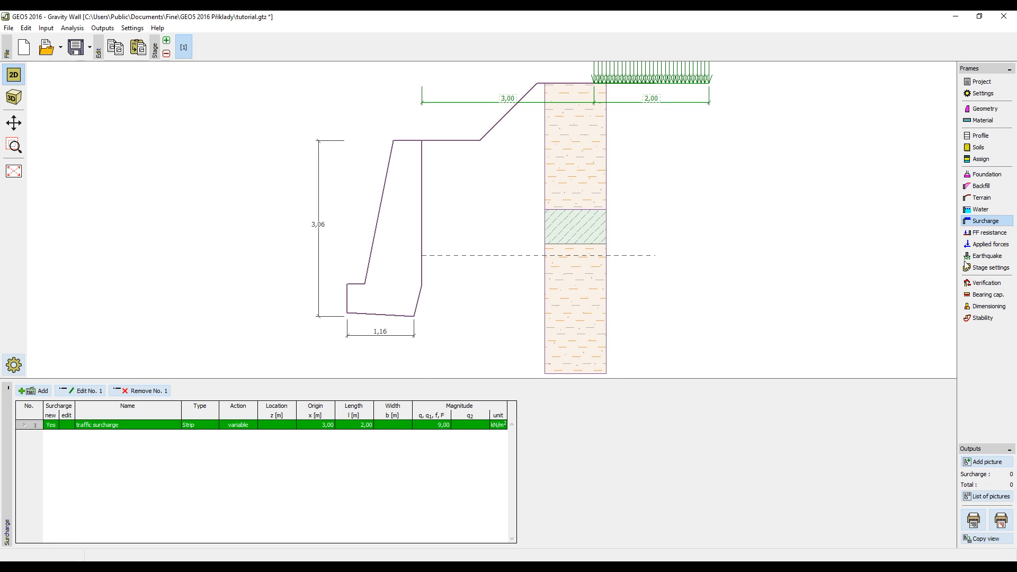
# - Define front face resistance with flat terrain, at-rest resistance type and the soil CS - Sandy clay, firm consistency
pyautogui.click(984, 235)
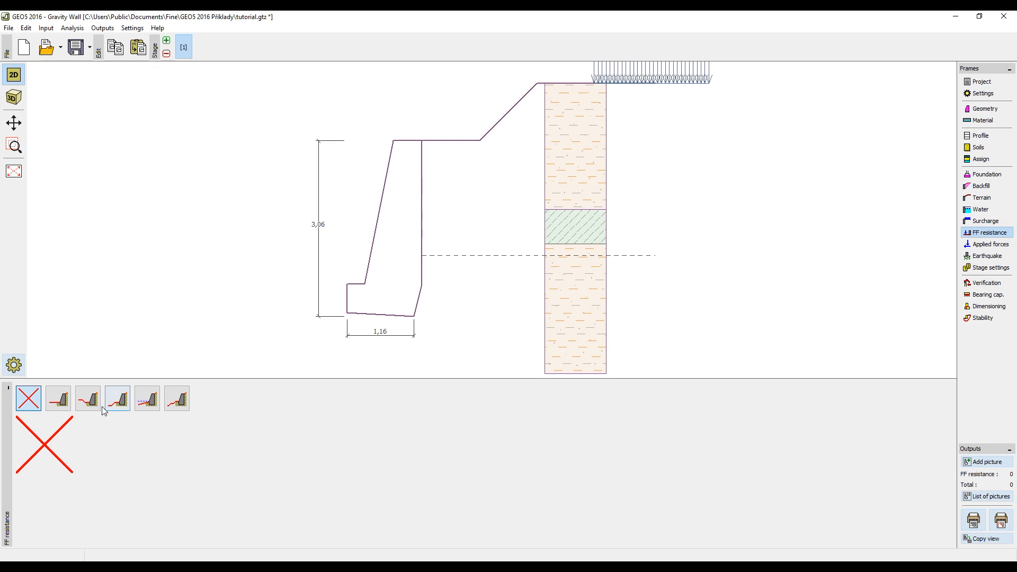
pyautogui.click(61, 405)
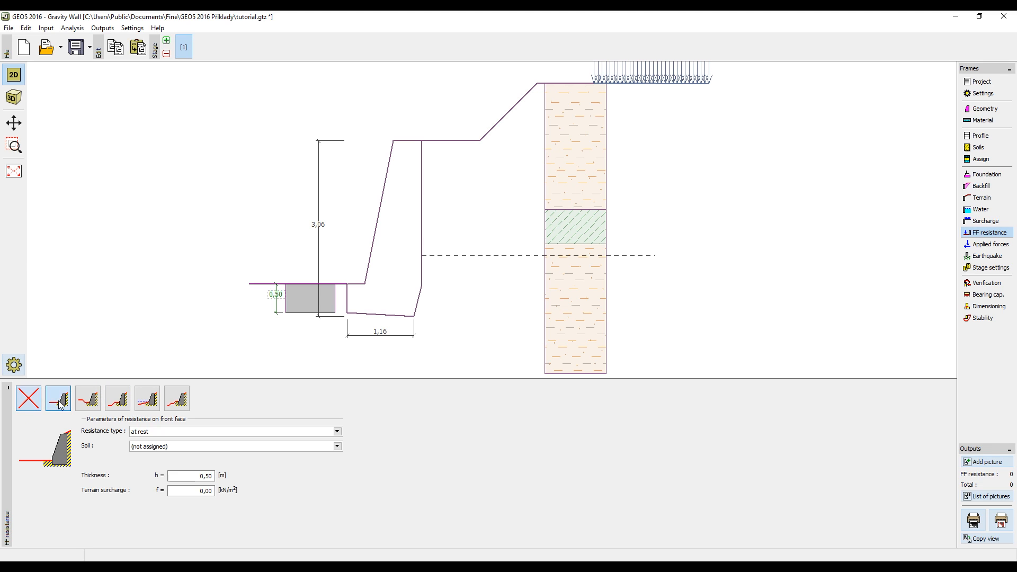
pyautogui.click(151, 435)
pyautogui.click(151, 434)
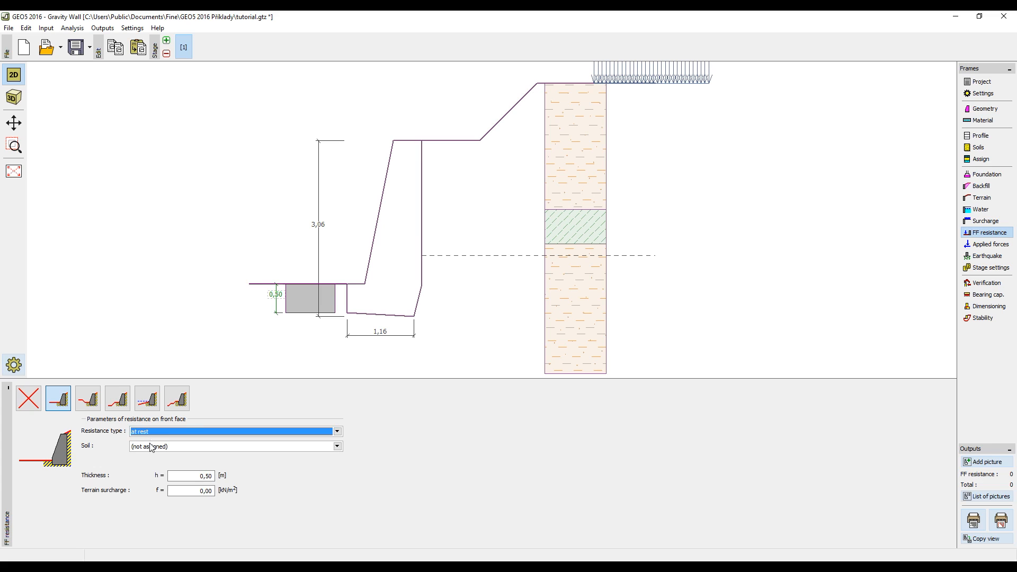
pyautogui.click(151, 446)
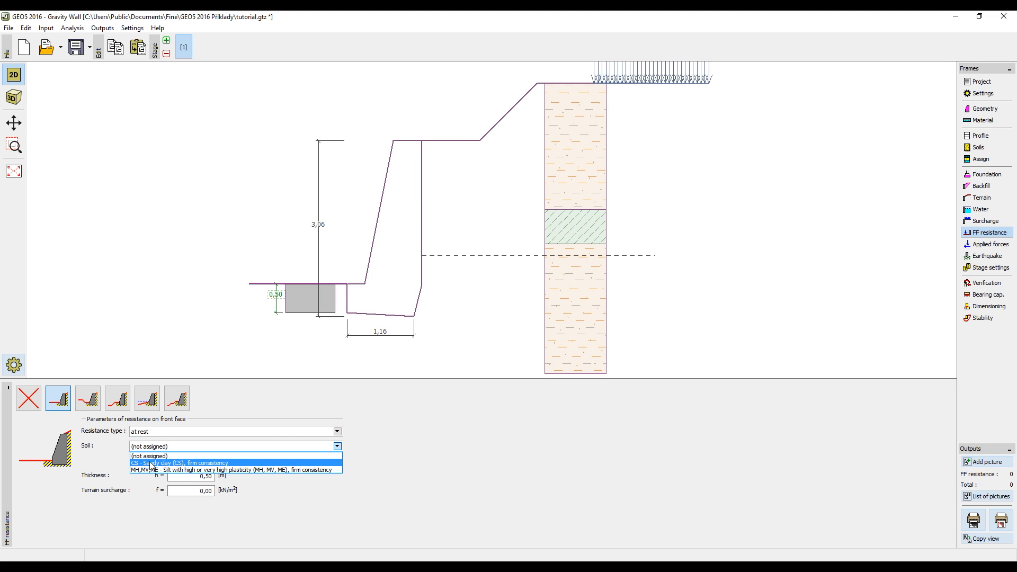
pyautogui.click(151, 463)
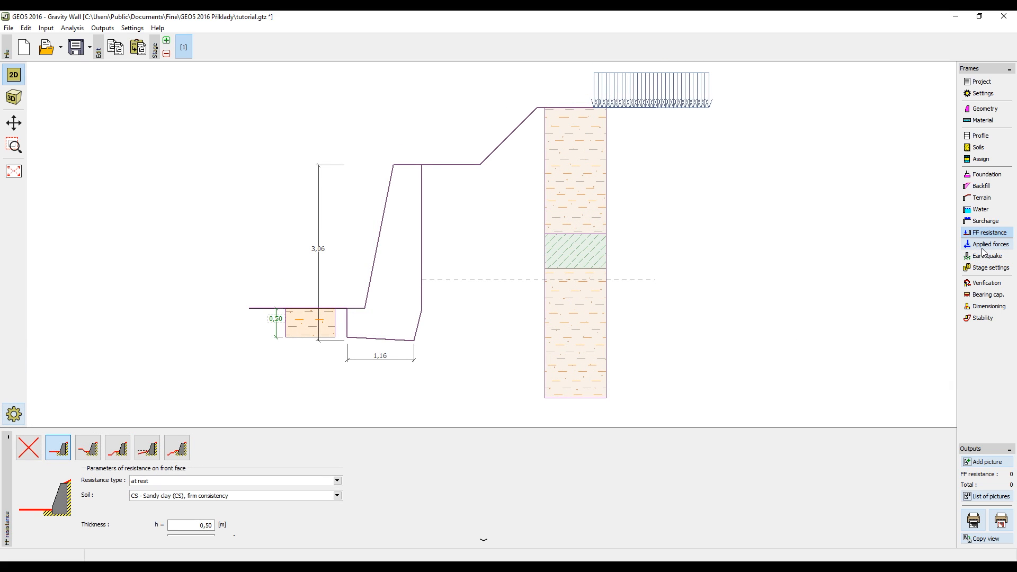
# - Check the applied forces and run the wall's overturning and slip verification
pyautogui.click(985, 245)
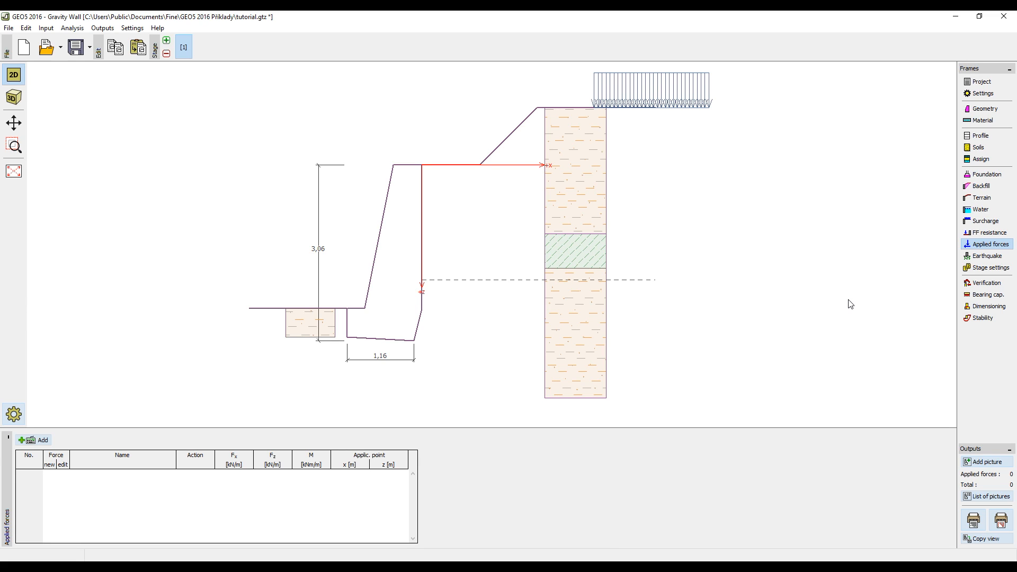
pyautogui.click(979, 285)
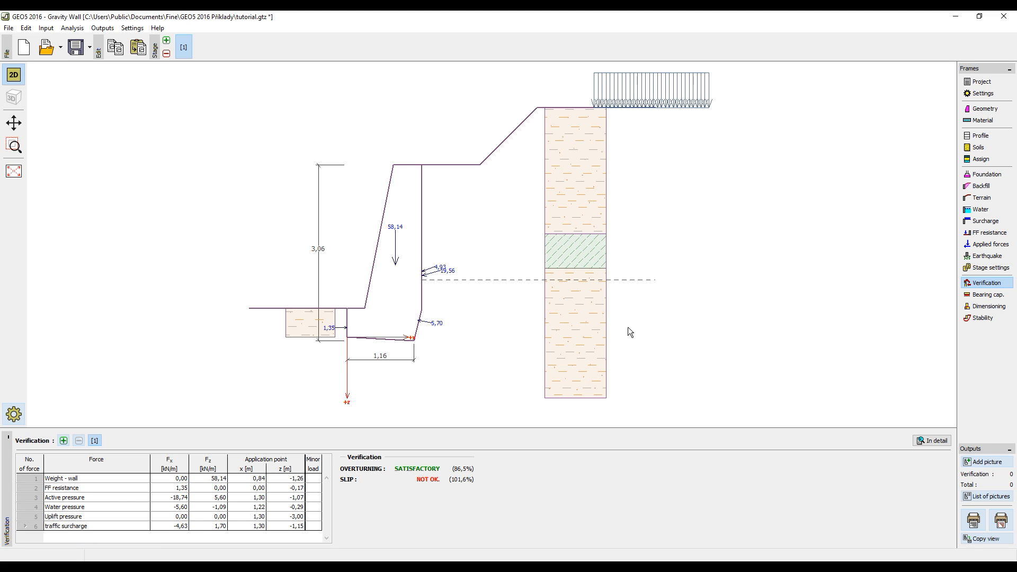
# - Set the wall's toe length k5 to 0.50 m and verify overturning and slip again
pyautogui.click(972, 109)
pyautogui.click(357, 297)
pyautogui.write('0')
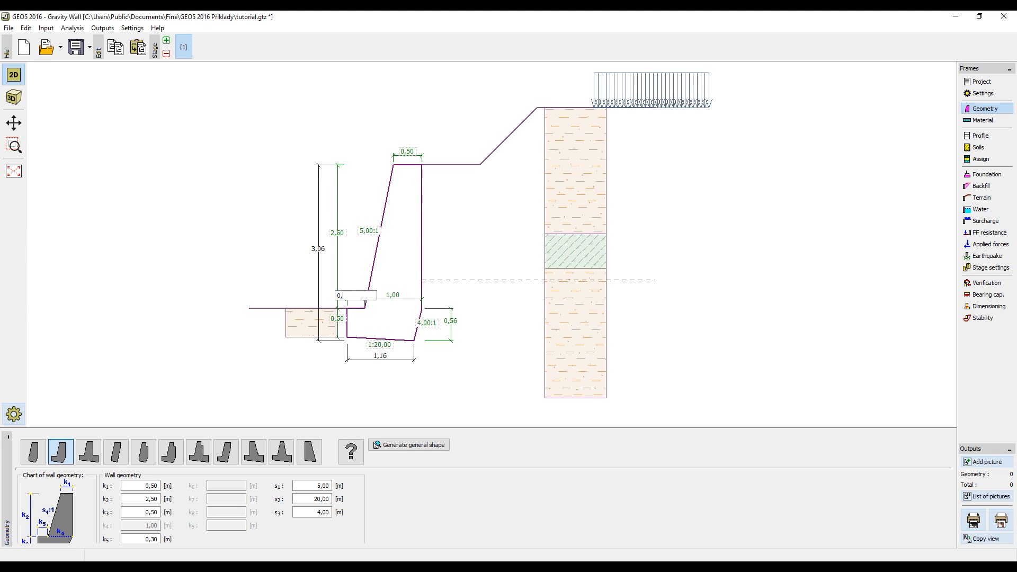
pyautogui.write(',5')
pyautogui.press('Return')
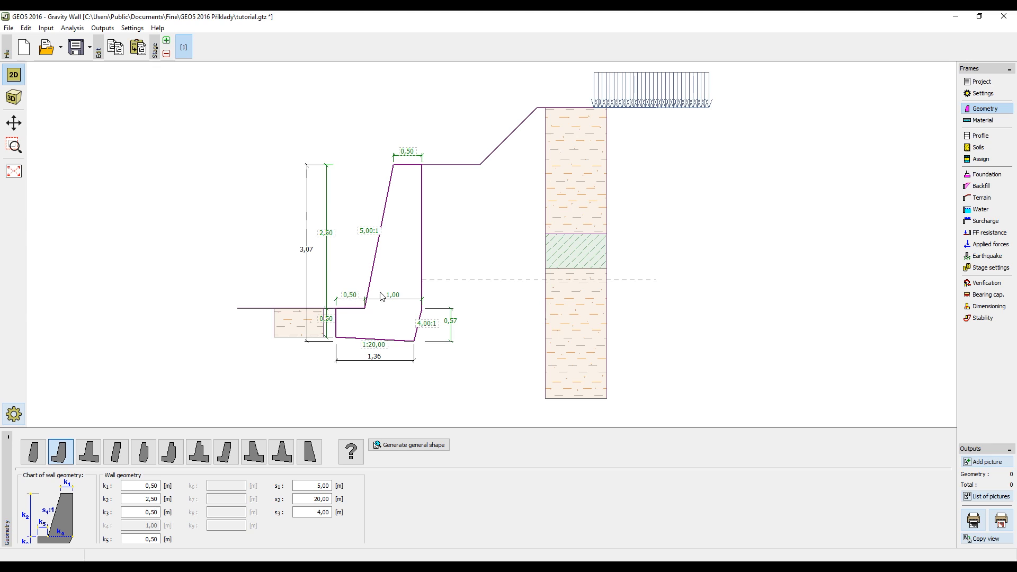
pyautogui.click(973, 289)
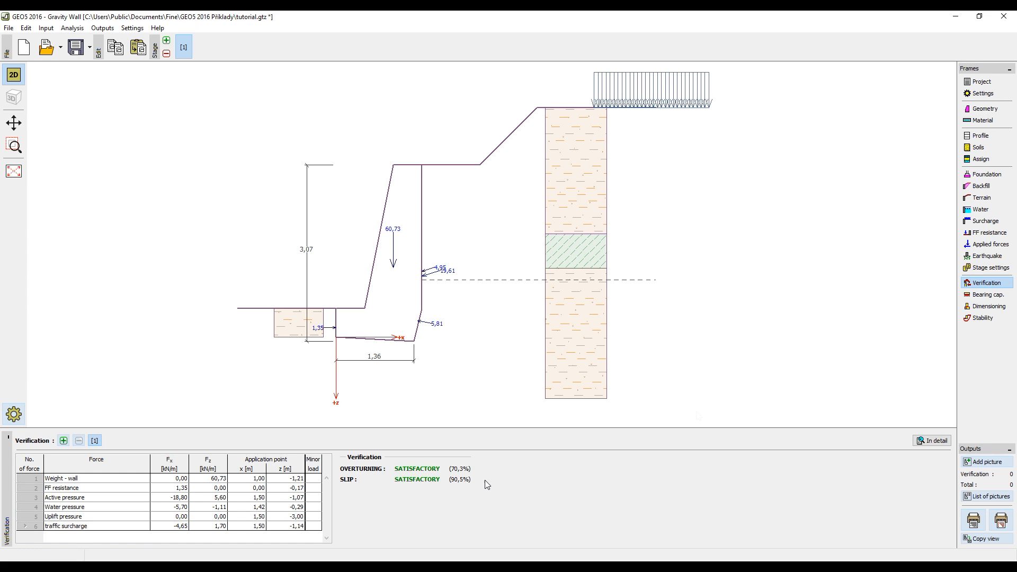
# - Set the bearing capacity of the foundation soil to 120 kPa and run the wall's dimensioning check
pyautogui.click(1001, 295)
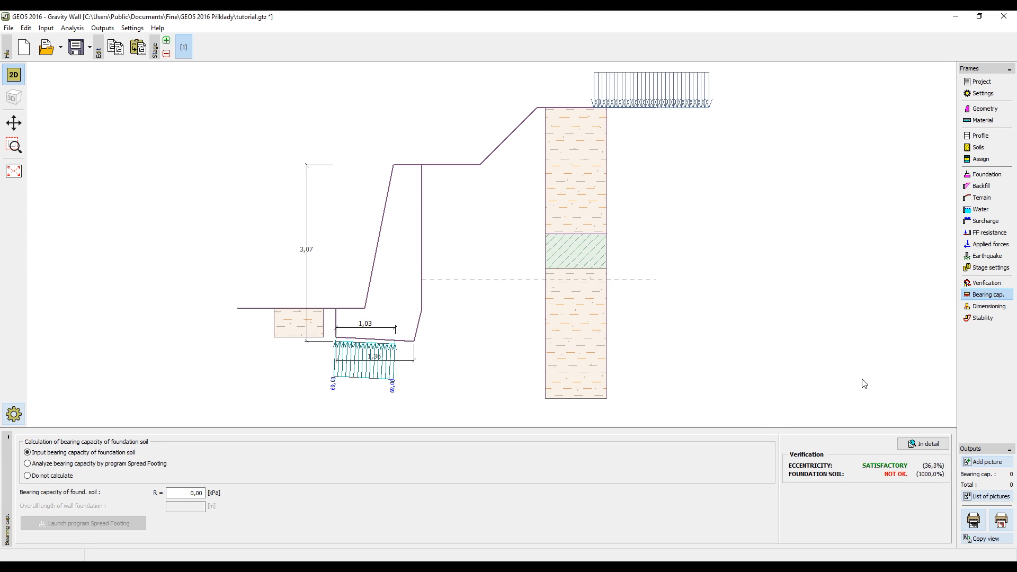
pyautogui.click(178, 493)
pyautogui.write('120')
pyautogui.press('Return')
pyautogui.click(974, 311)
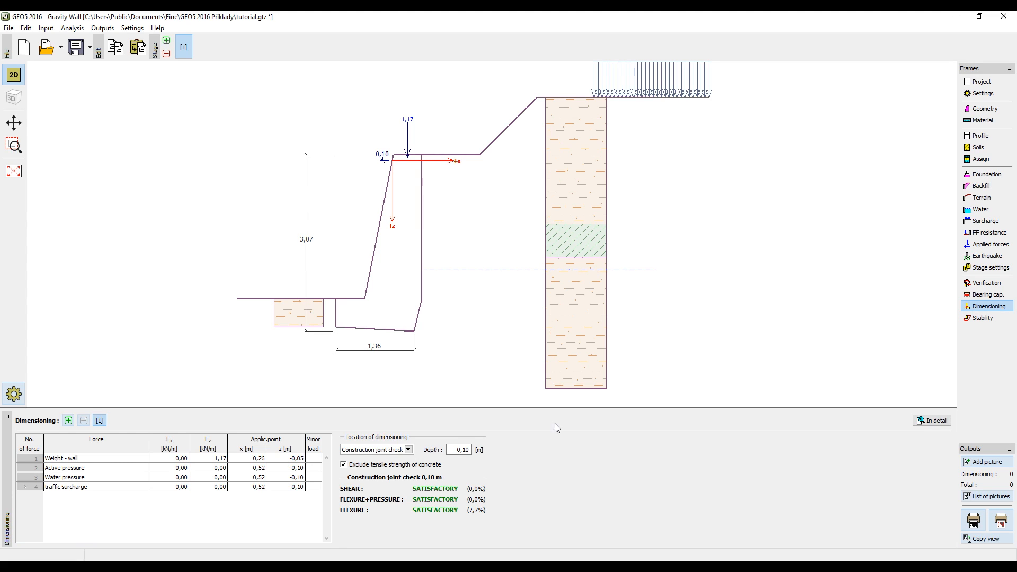
# - Run the dimensioning for the wall stem check and the wall jump check, and review the complete wall jump results
pyautogui.click(392, 450)
pyautogui.click(387, 464)
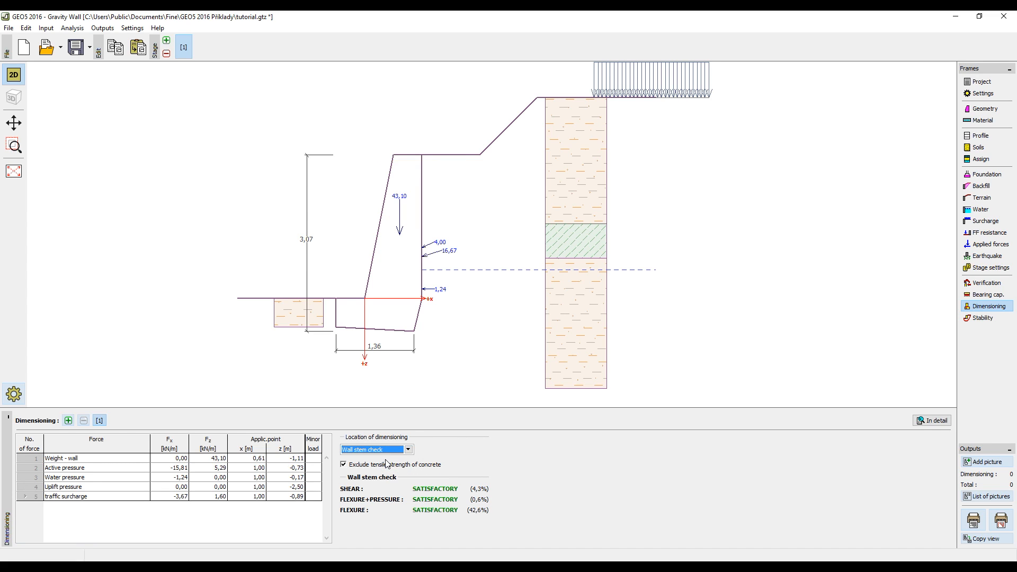
pyautogui.click(394, 450)
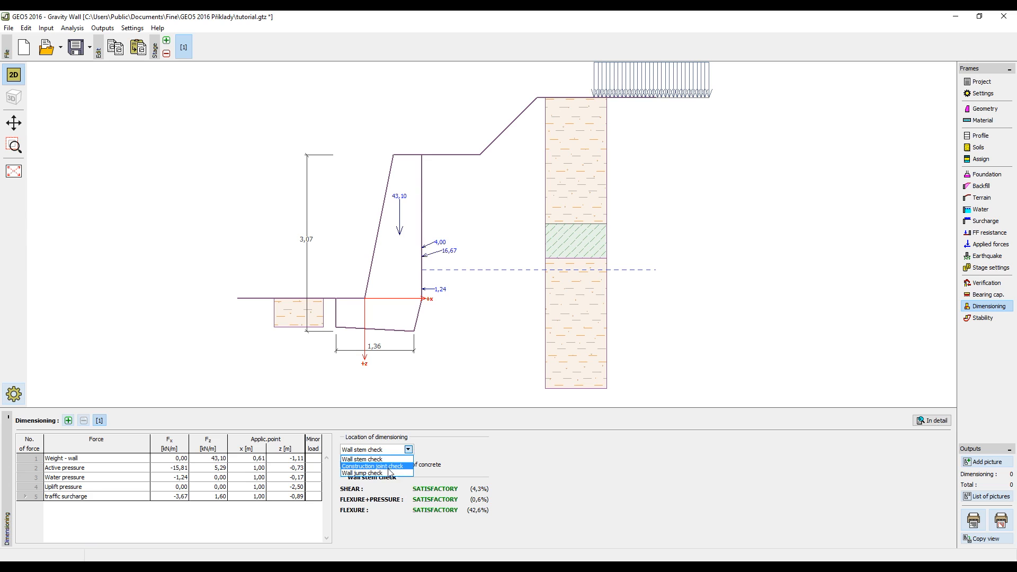
pyautogui.click(388, 473)
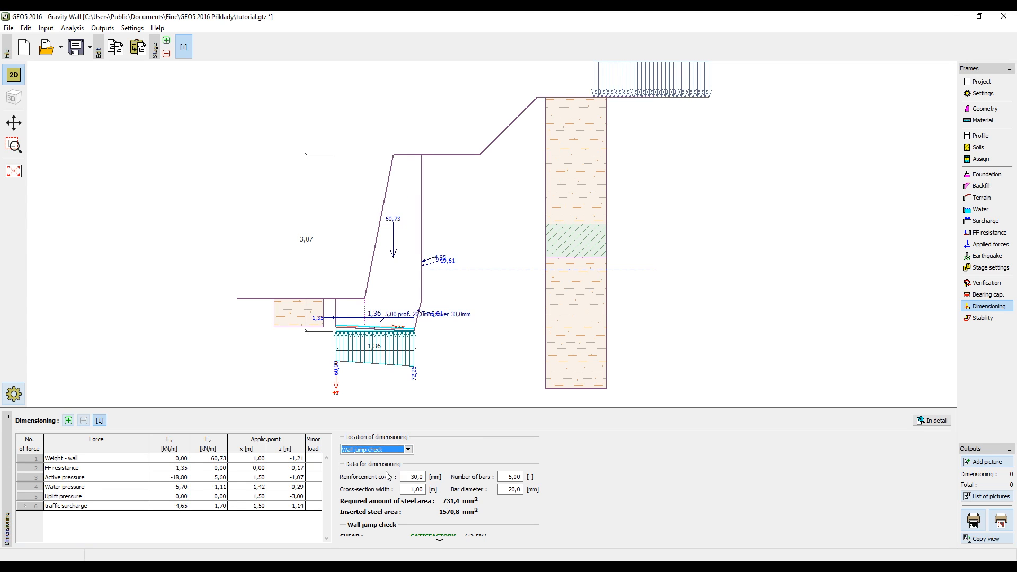
pyautogui.click(441, 539)
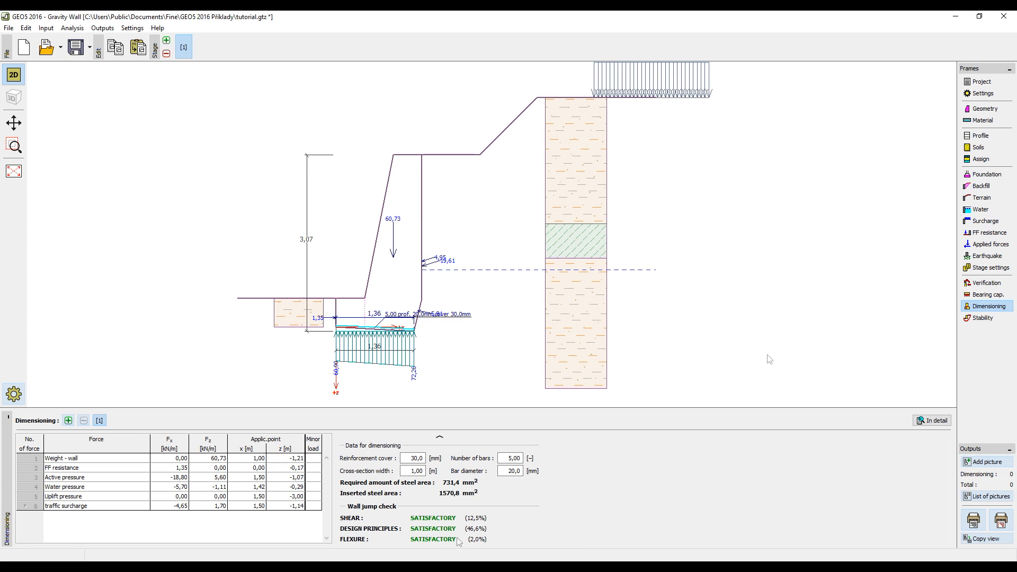
# - Analyze the slope stability with a circular slip surface, the Bishop method and Optimization, and save the analysis back to the wall project
pyautogui.click(975, 320)
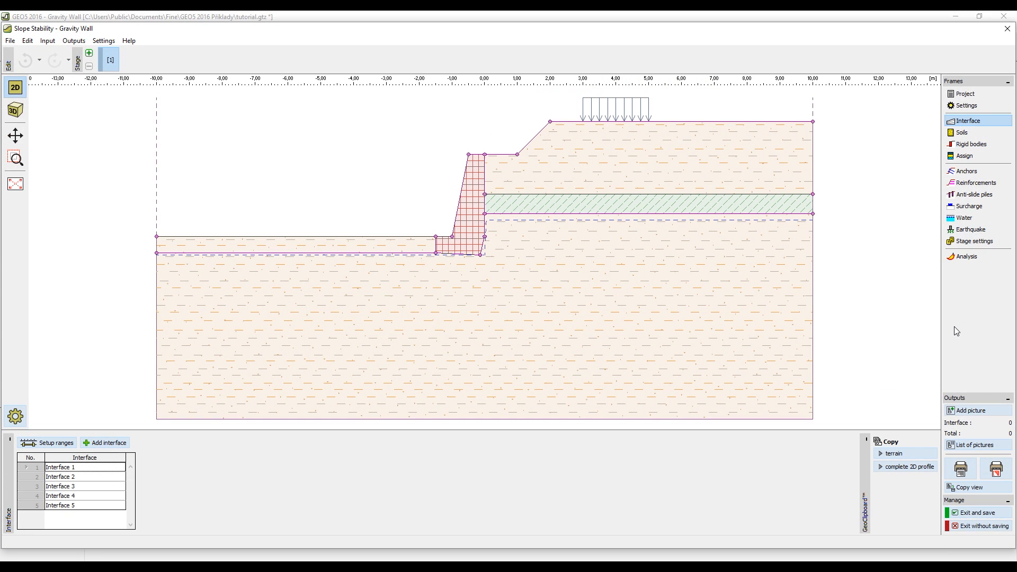
pyautogui.click(953, 258)
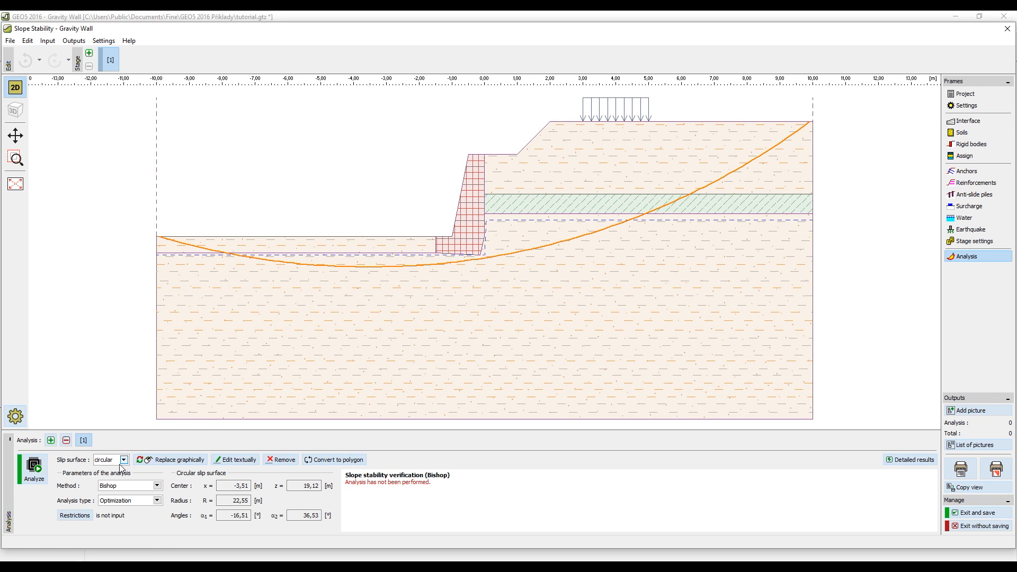
pyautogui.click(124, 488)
pyautogui.click(123, 488)
pyautogui.click(36, 472)
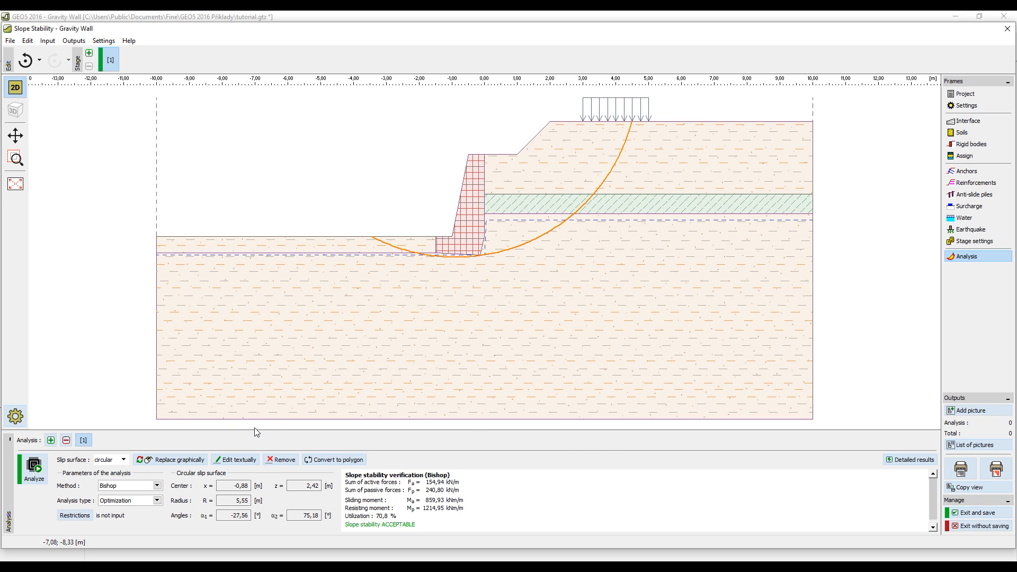
pyautogui.click(977, 513)
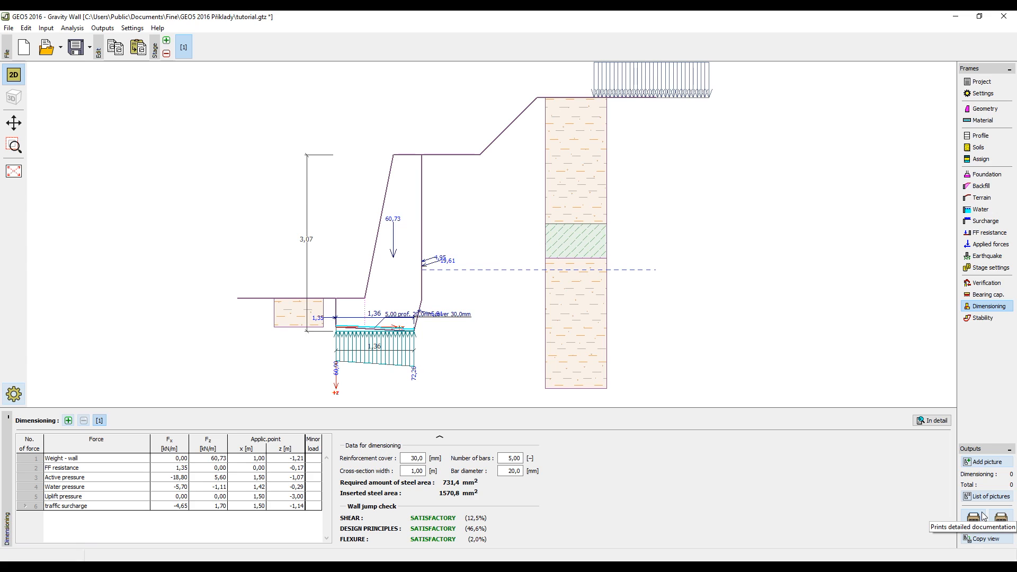